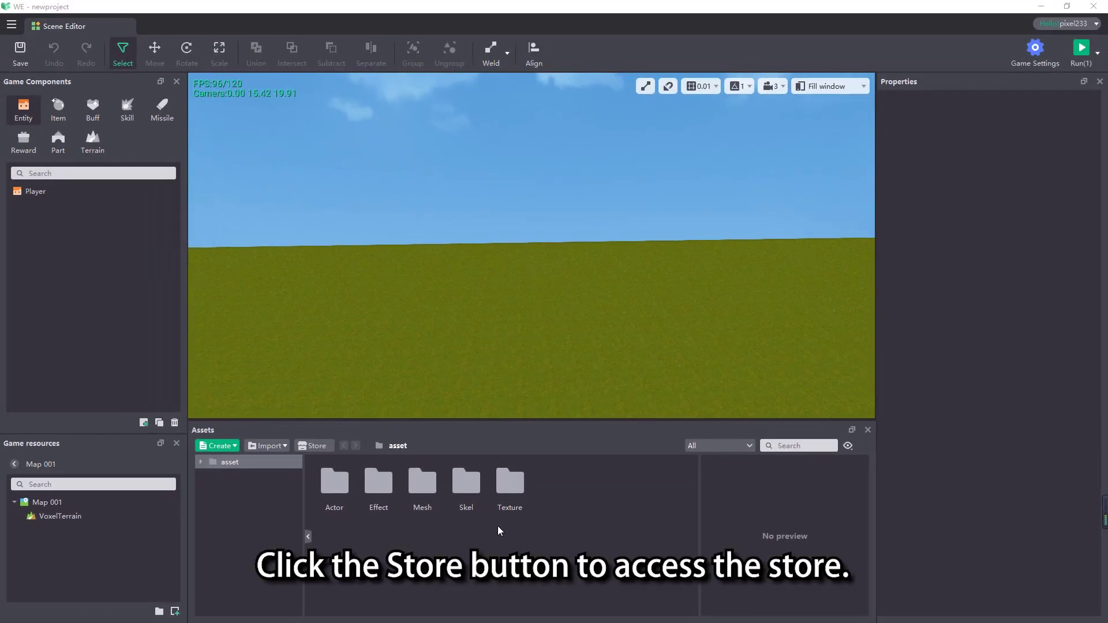
In the asset store, search material names for 'egg'.
click(330, 445)
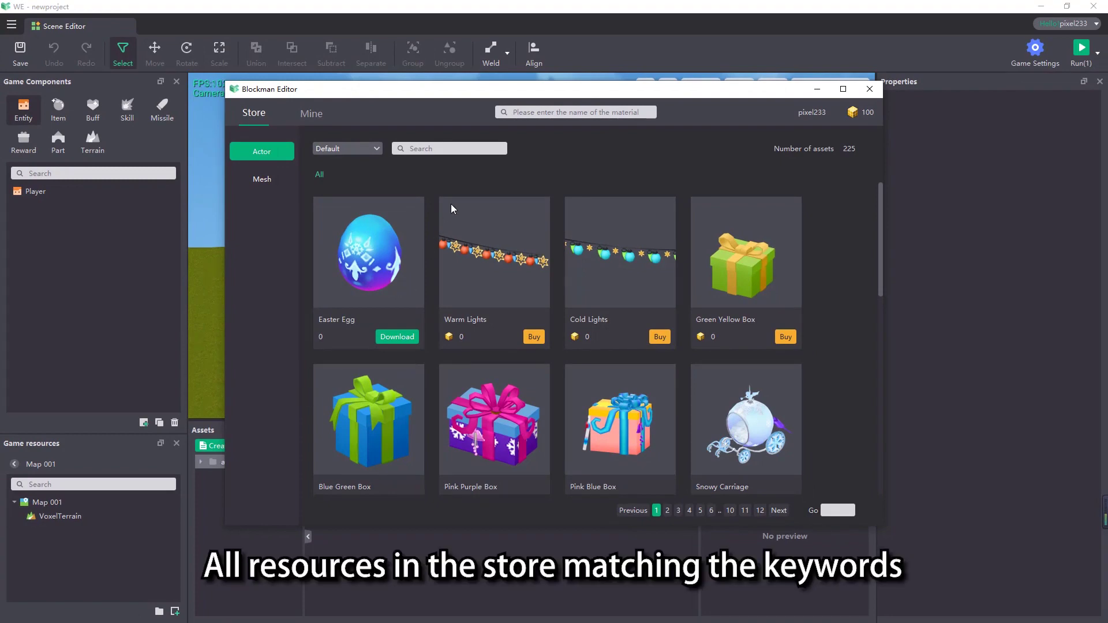
click(528, 112)
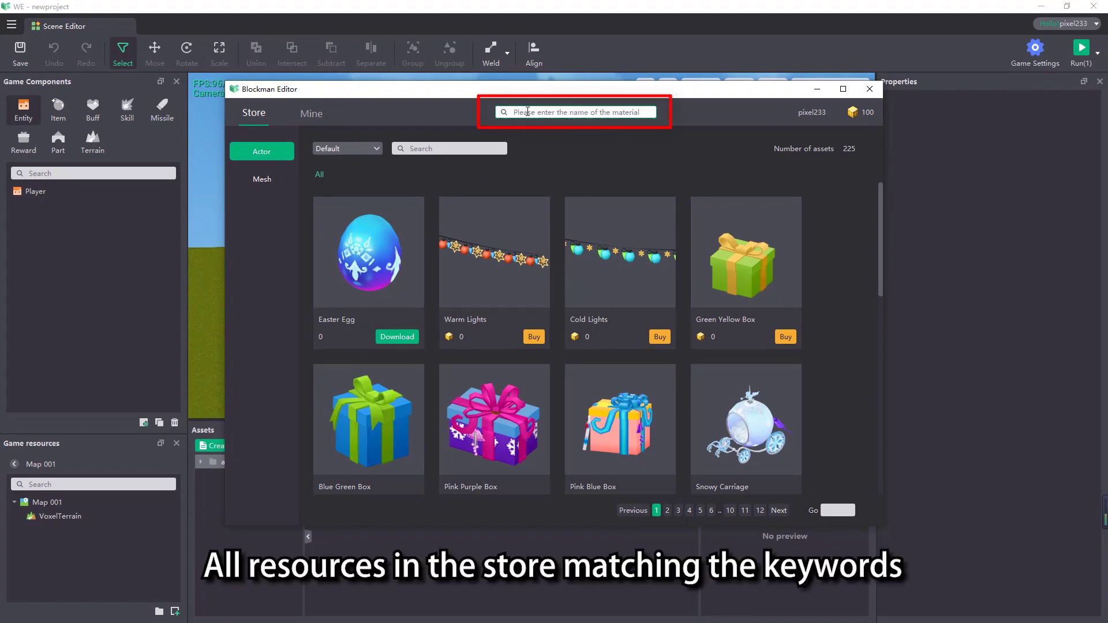
text(egg)
key(BackSpace)
key(BackSpace)
key(BackSpace)
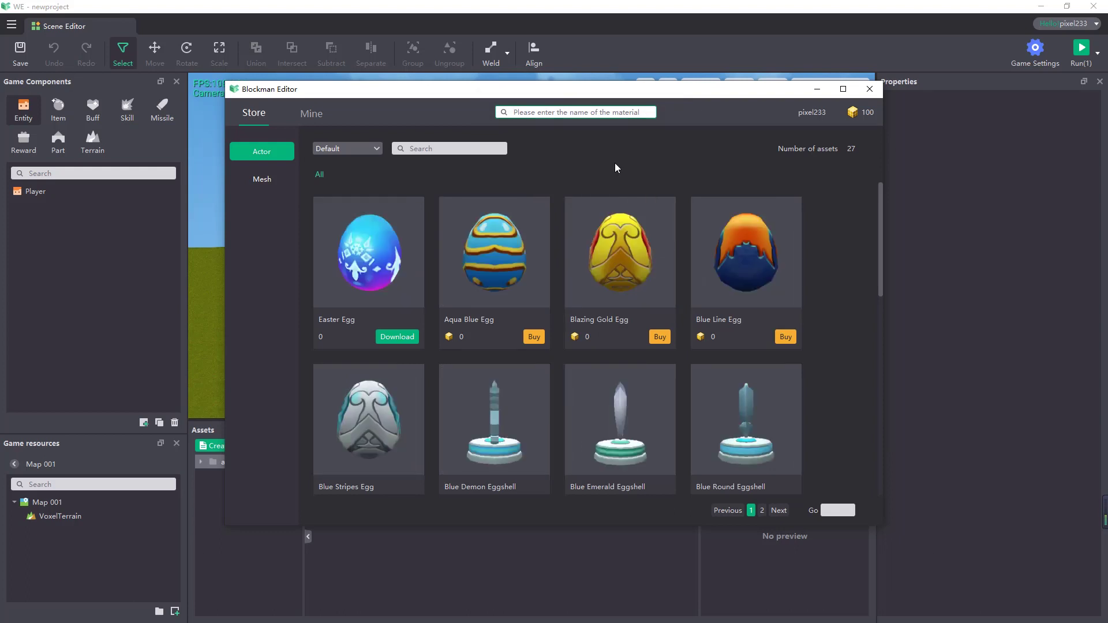
Filter the Actor results by 'egg' to leave only Easter Egg and Aqua Blue Egg.
click(455, 149)
text(egg)
key(Return)
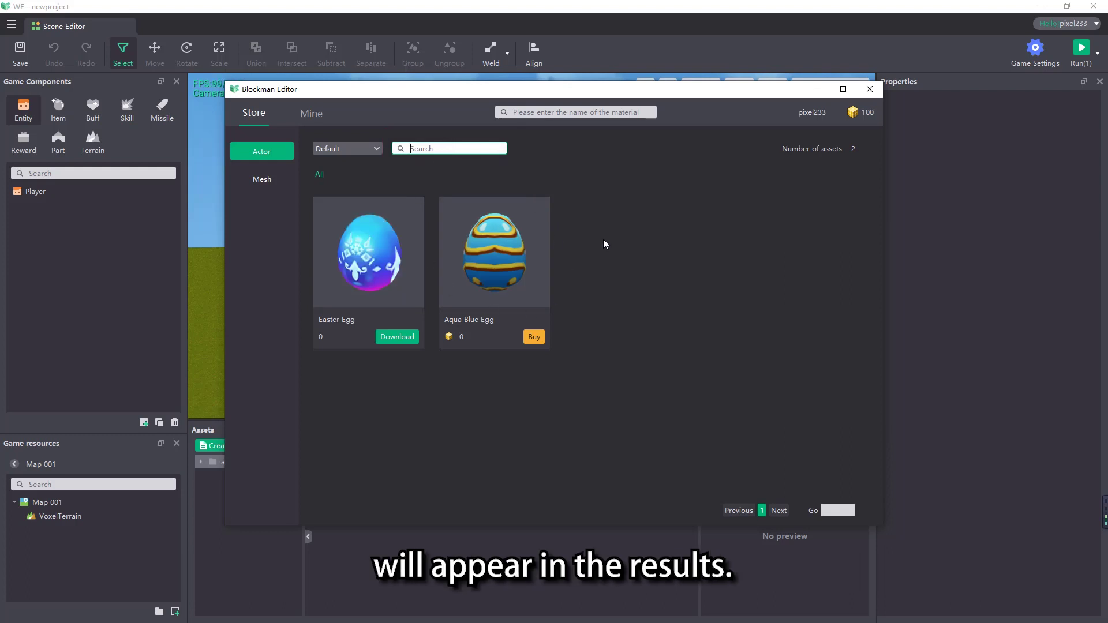
Buy and confirm Aqua Blue Egg, then download it and view its files in assets.
click(532, 336)
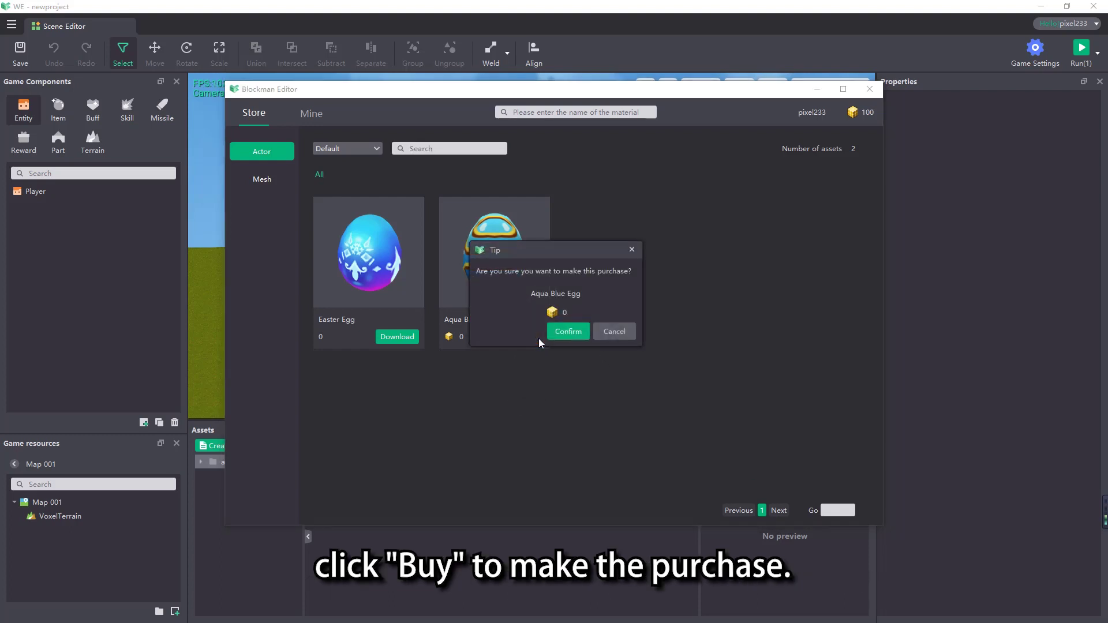
click(569, 337)
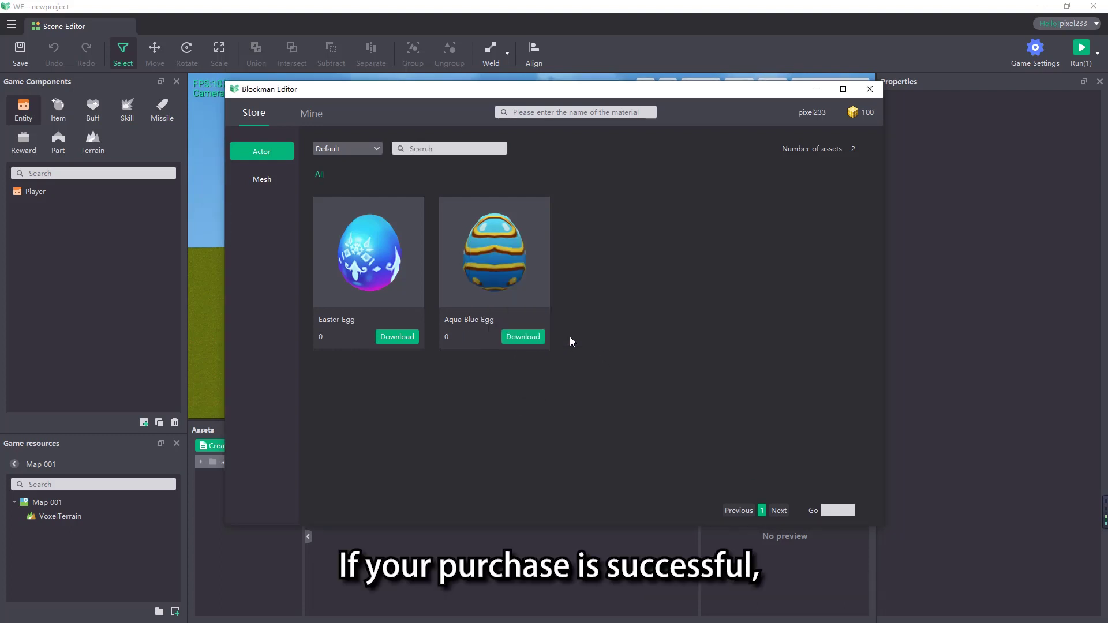
click(521, 338)
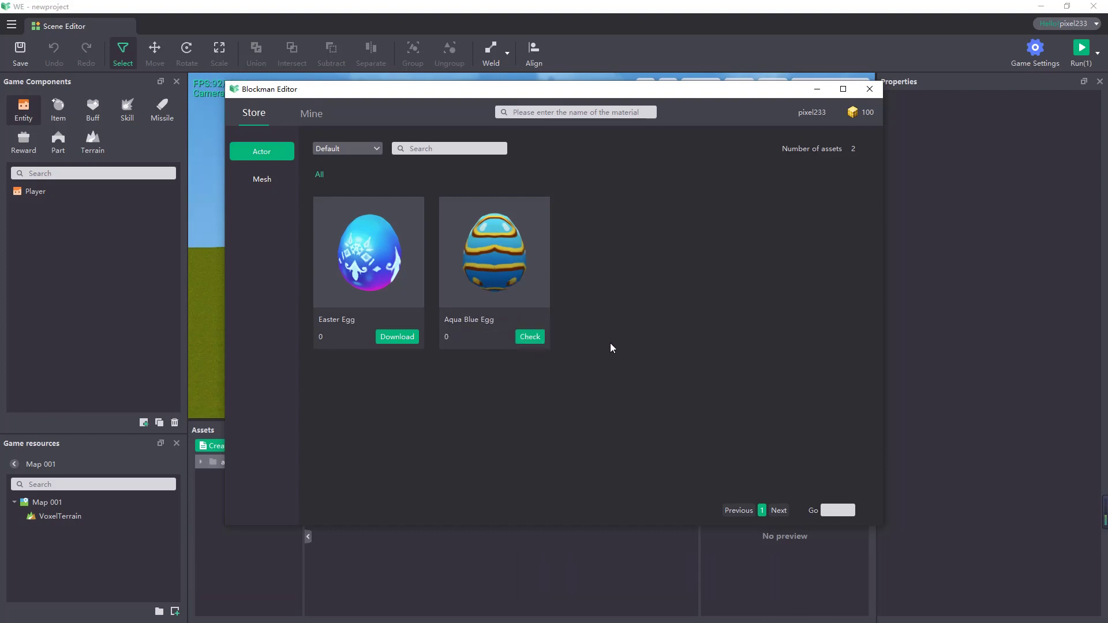
click(526, 339)
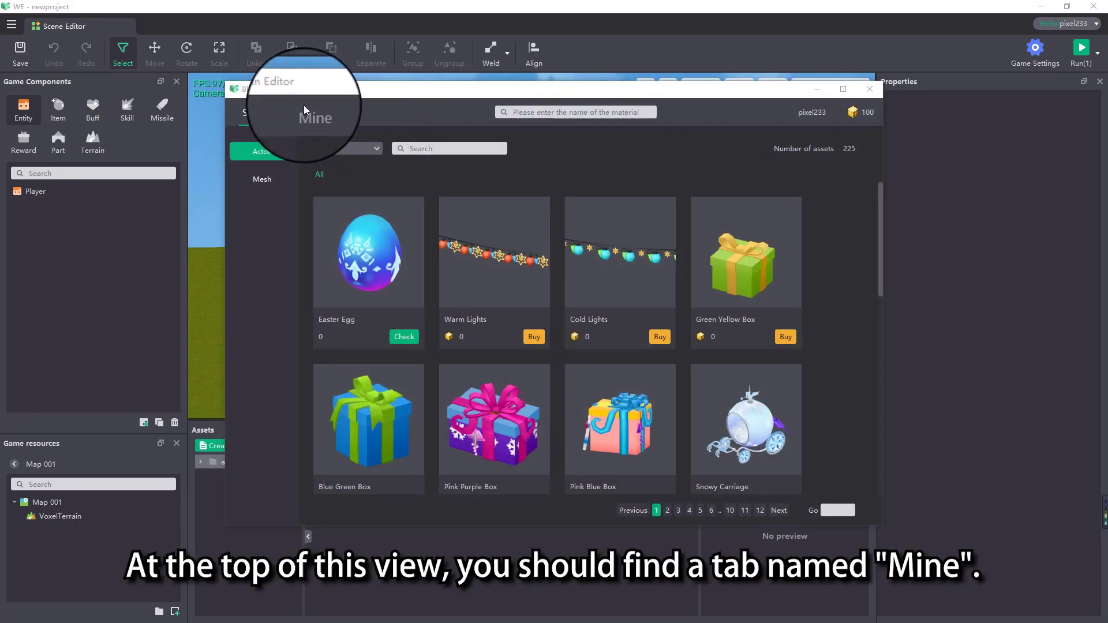
From the Mine list, download the Easter Egg actor and view its model and texture files.
click(315, 115)
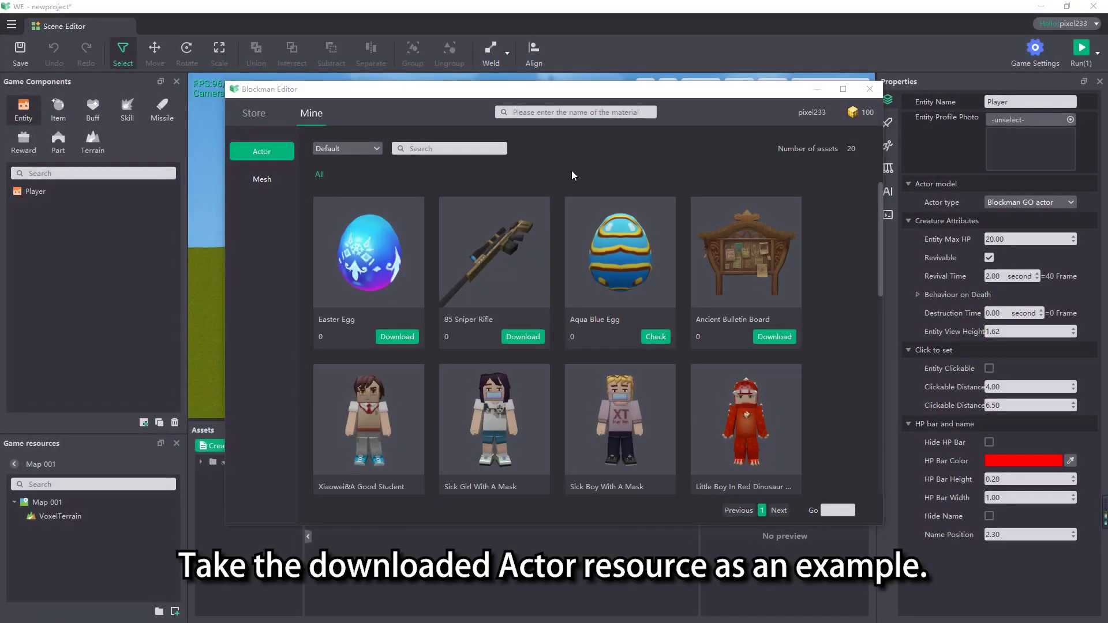
click(408, 342)
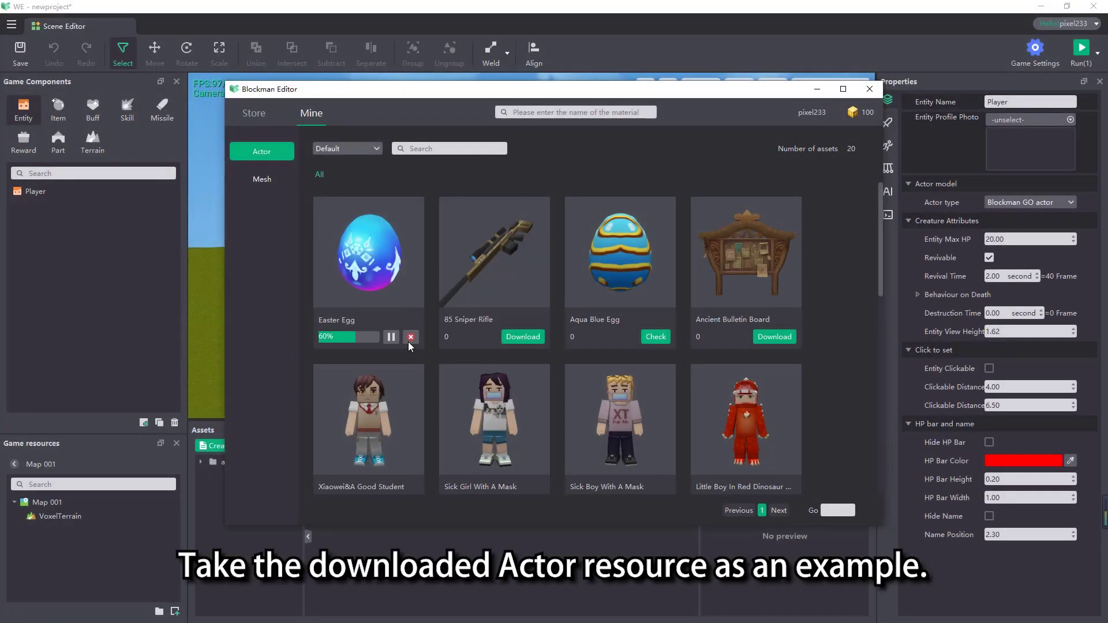
click(405, 337)
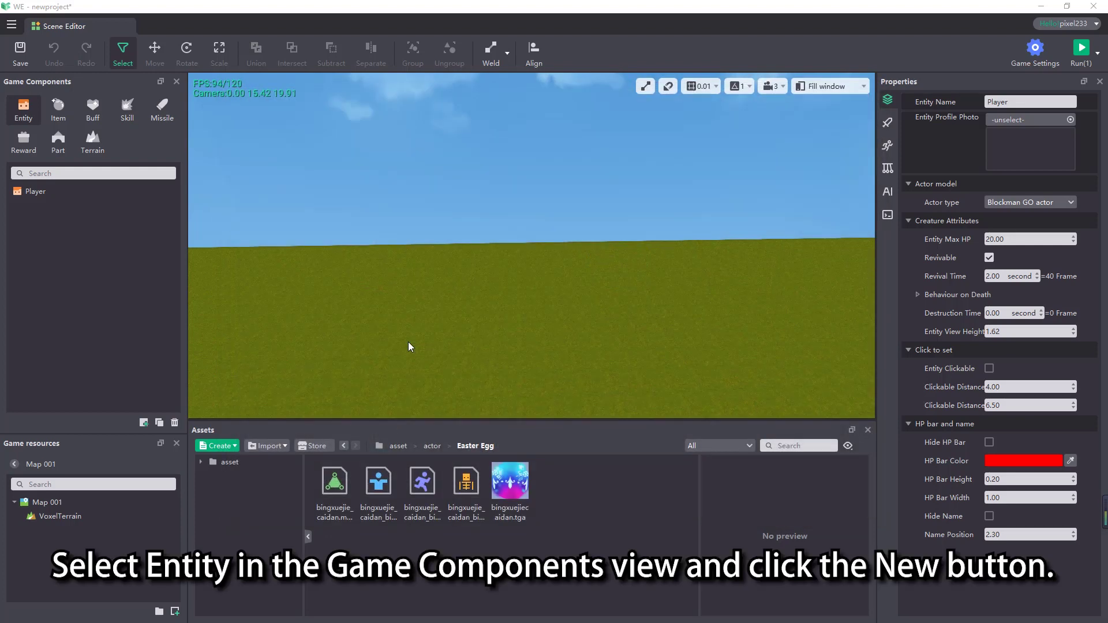
Create a new Entity component named EGG.
click(144, 423)
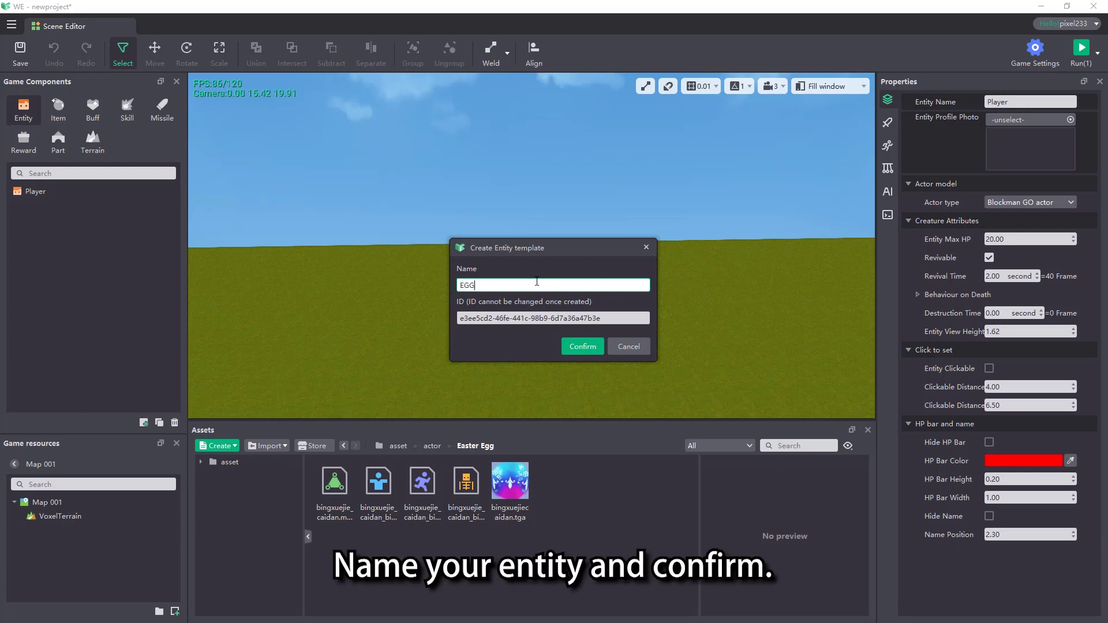
click(579, 347)
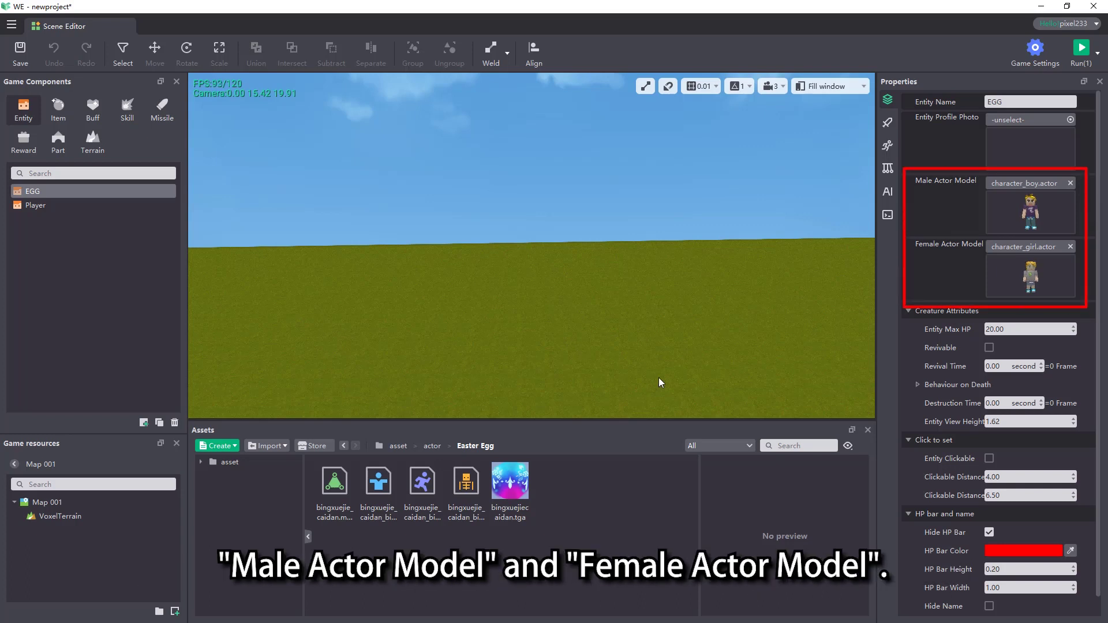
Replace EGG's preset male and female models with the Easter Egg actor, then drag the egg to mid-ground.
click(1070, 183)
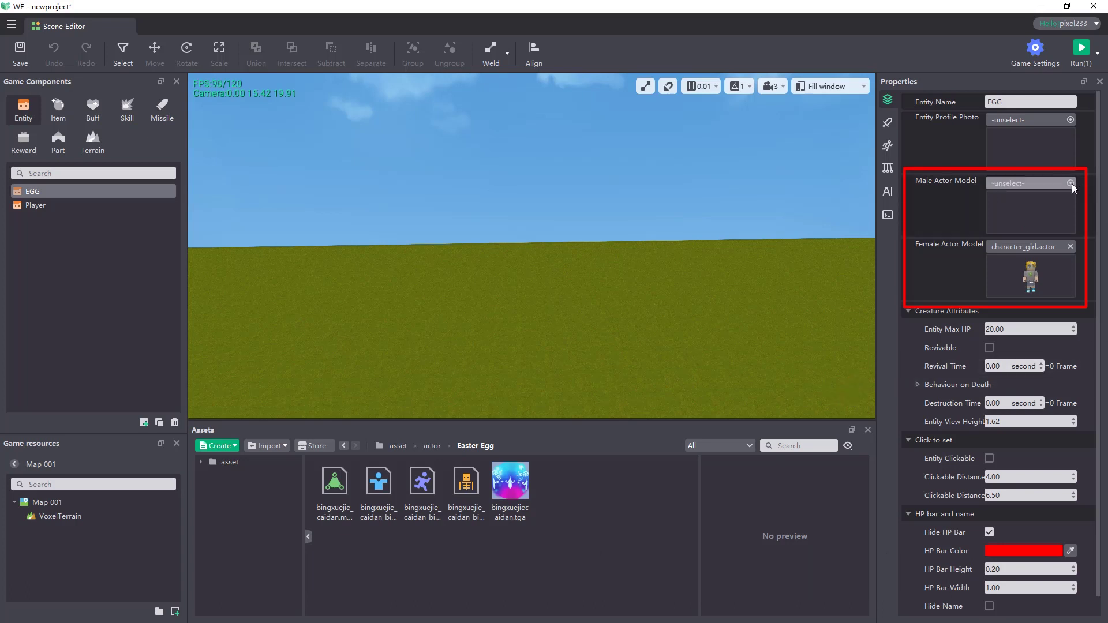
click(1070, 246)
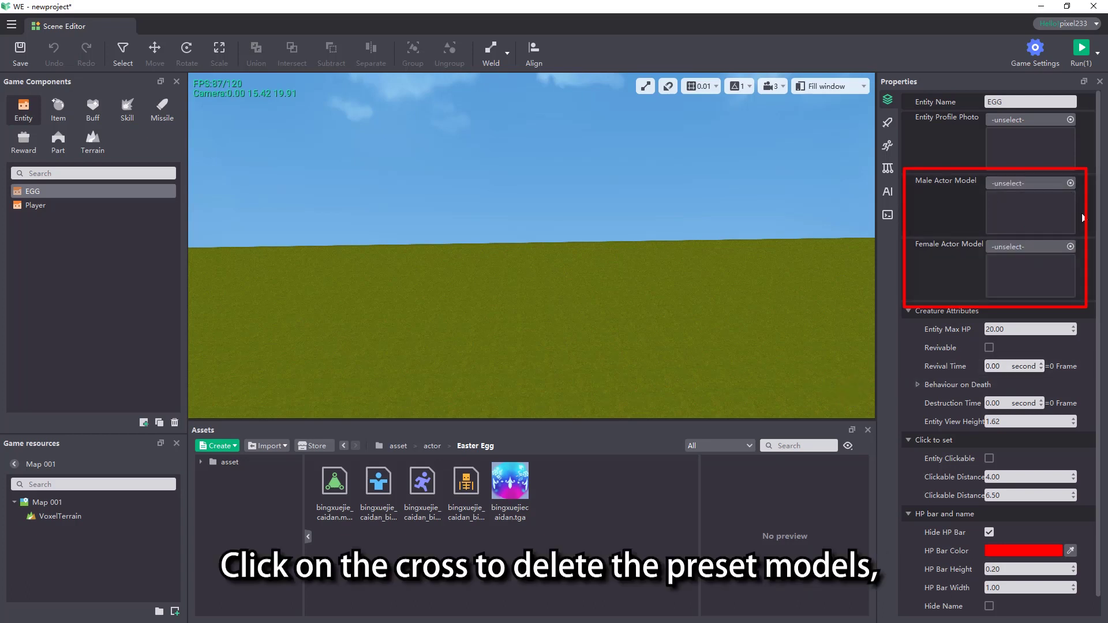
click(1023, 185)
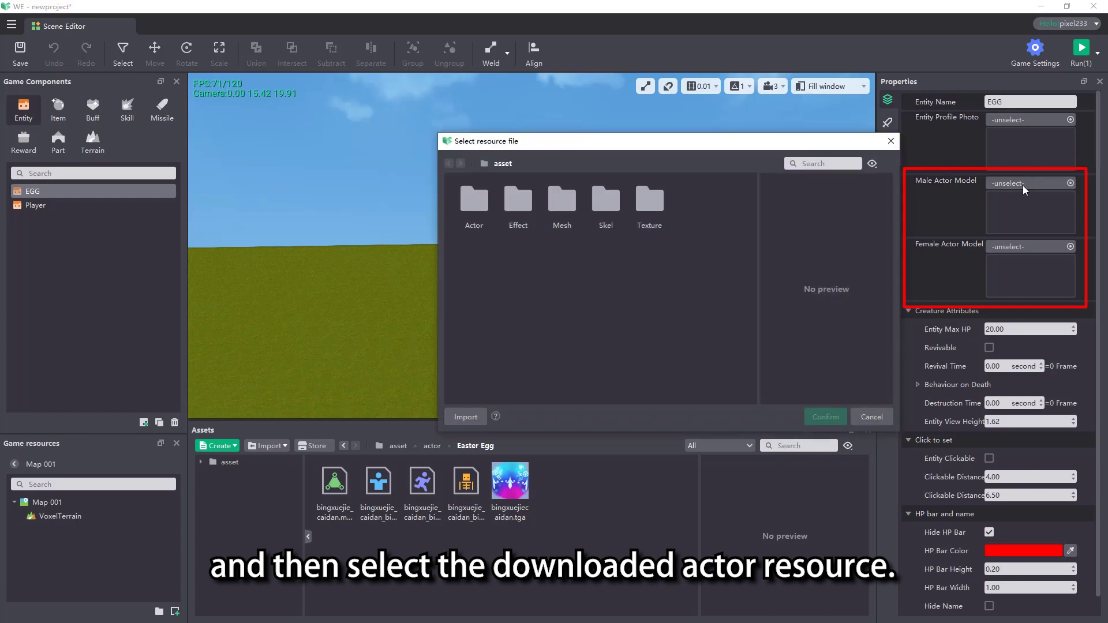
double_click(489, 206)
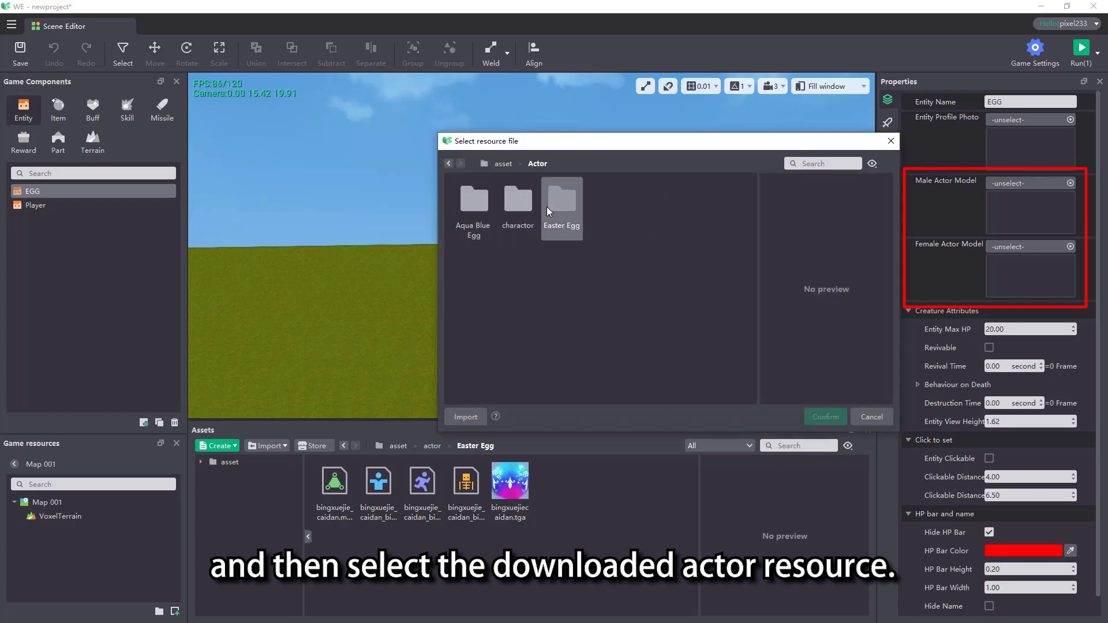
double_click(546, 206)
click(490, 222)
click(813, 416)
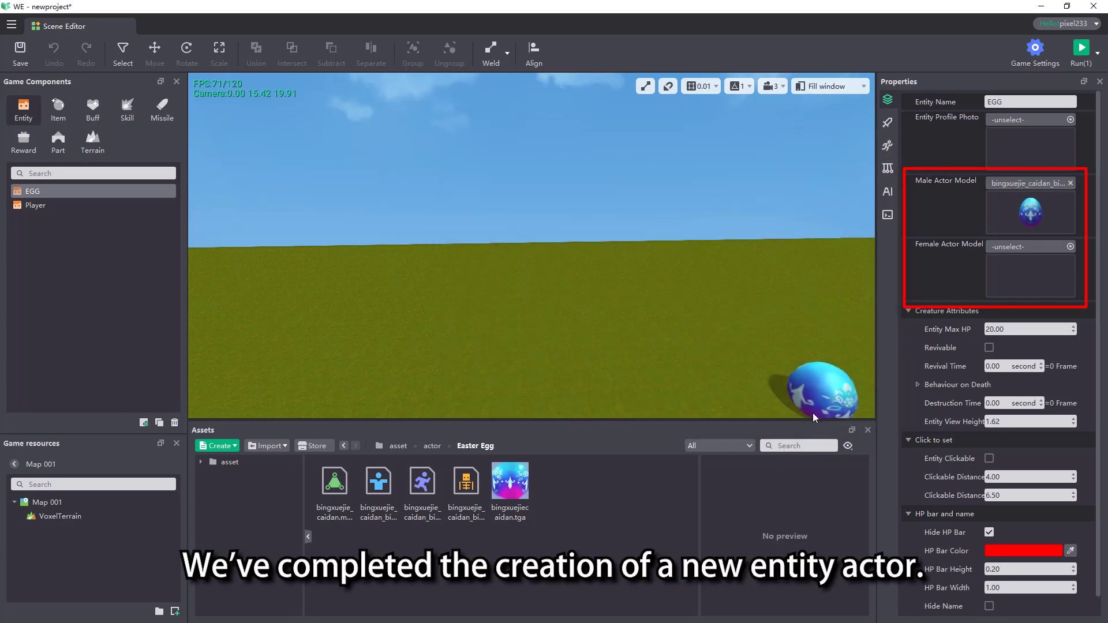
drag(811, 408, 466, 327)
Drop five EGG entities at different spots across the grass.
click(466, 325)
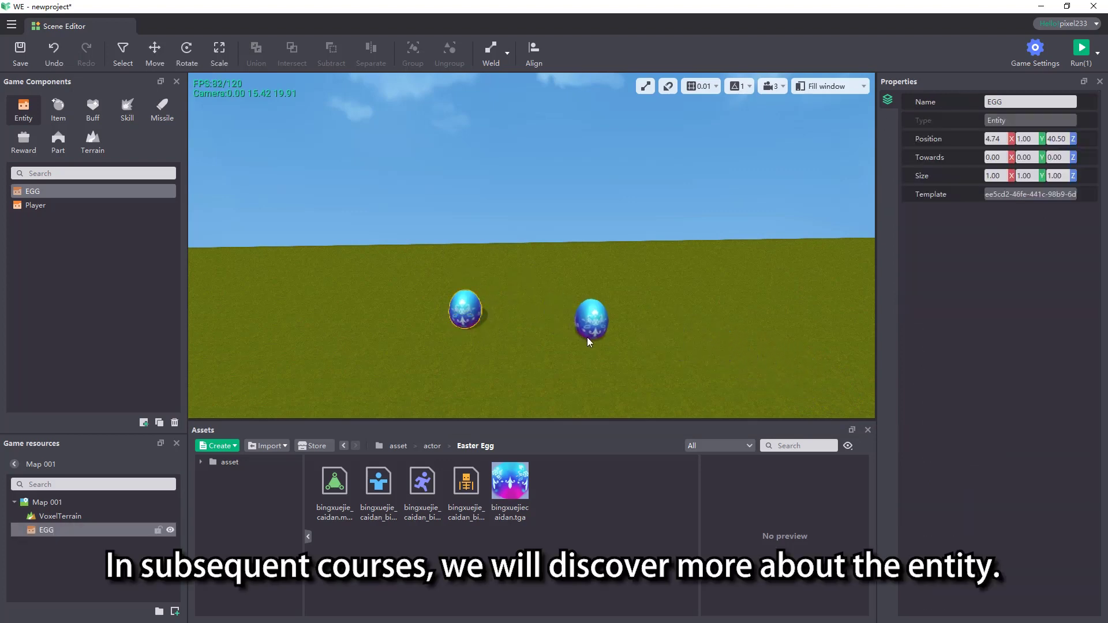
click(549, 322)
right_drag(603, 325, 584, 342)
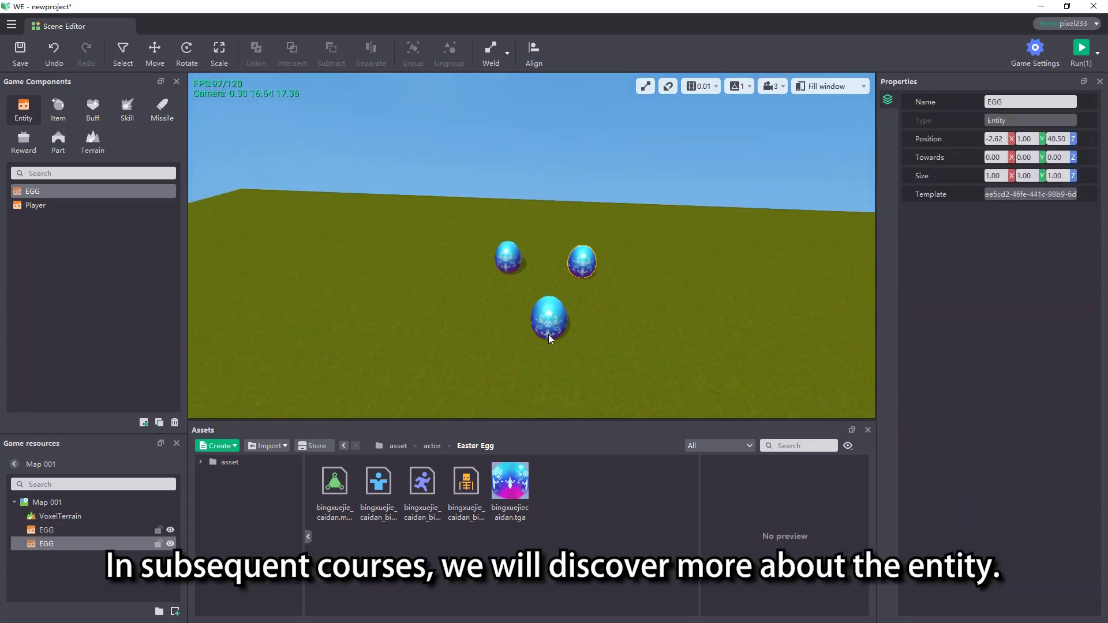
click(547, 333)
click(485, 324)
click(632, 330)
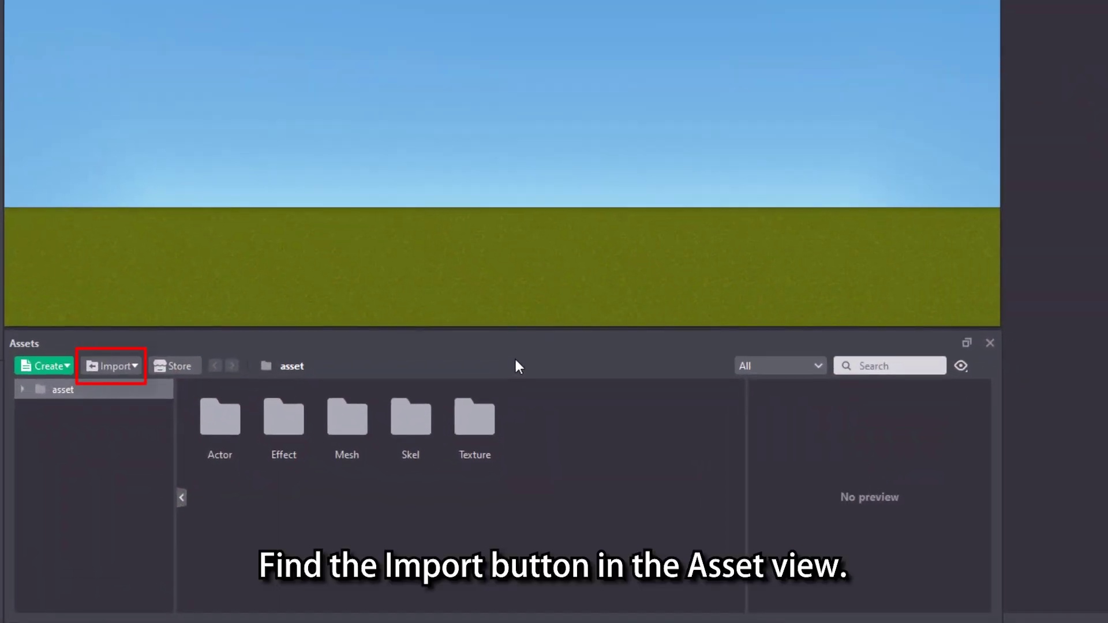
Show the Assets panel's Import options: Import resources and Import FBX file.
click(131, 367)
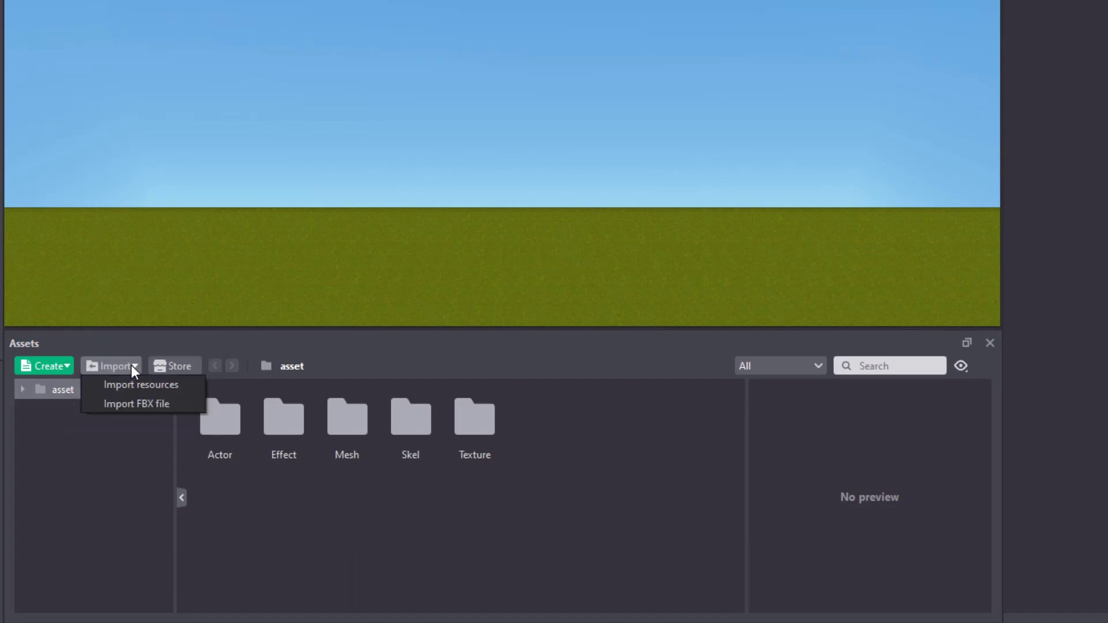
Import skill2.mp3 from the Resources\Music folder as a resource.
click(181, 387)
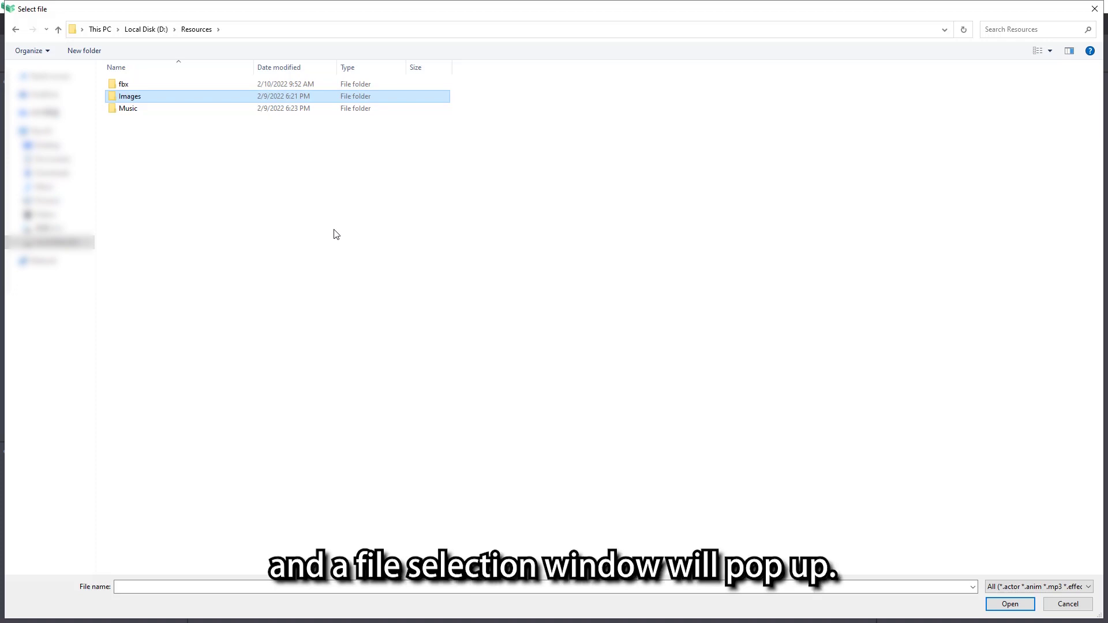
double_click(183, 99)
click(203, 30)
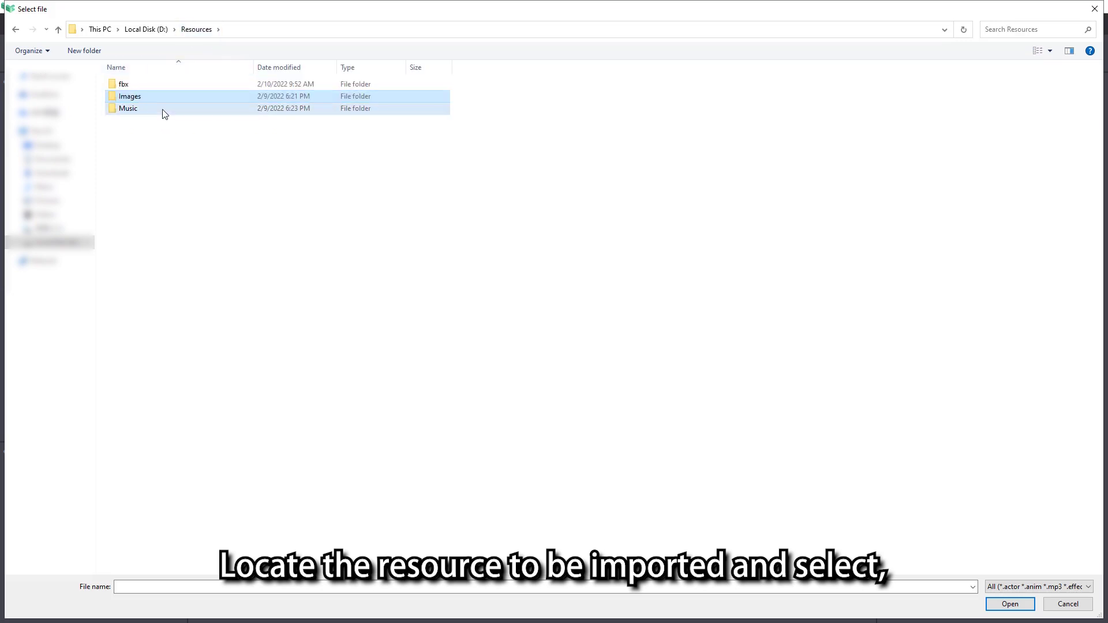
double_click(163, 109)
click(142, 121)
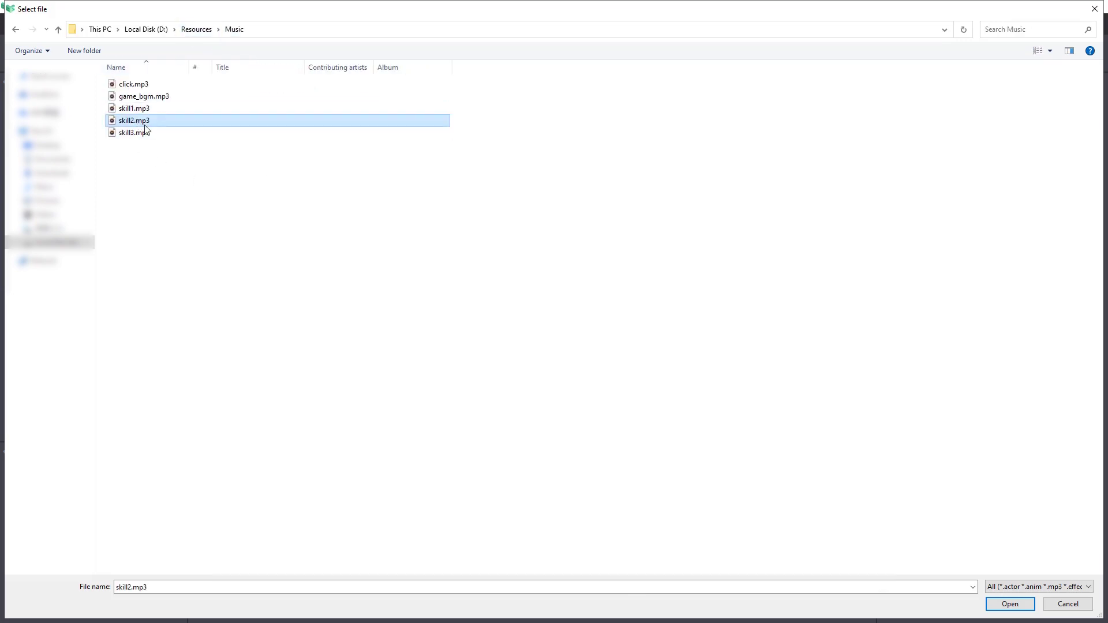
click(1009, 604)
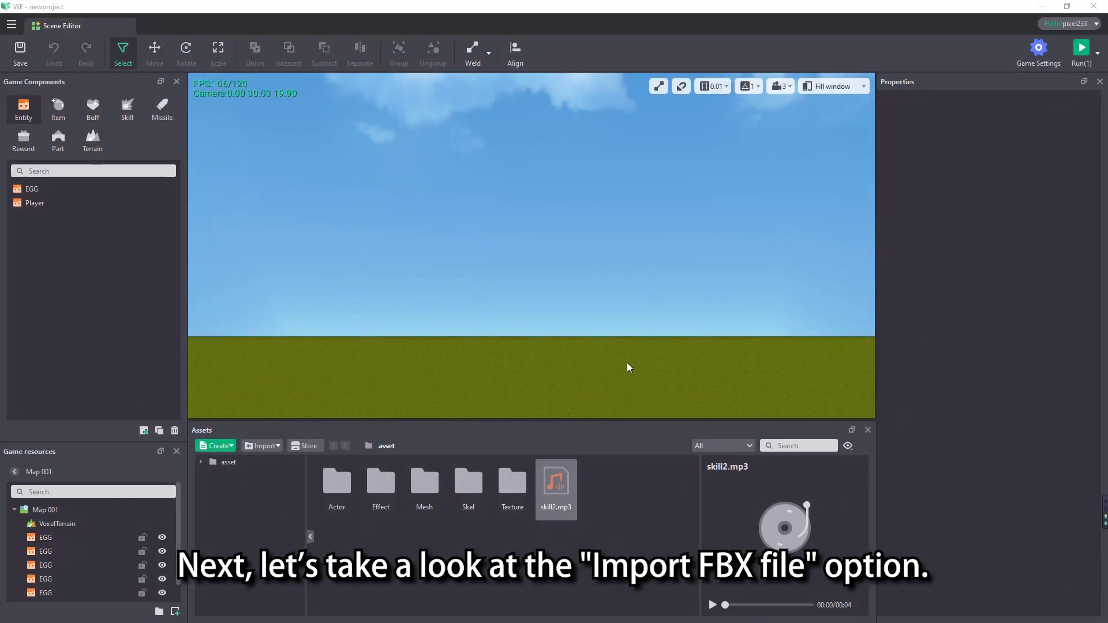
Choose Import FBX file from the Assets Import menu.
click(261, 445)
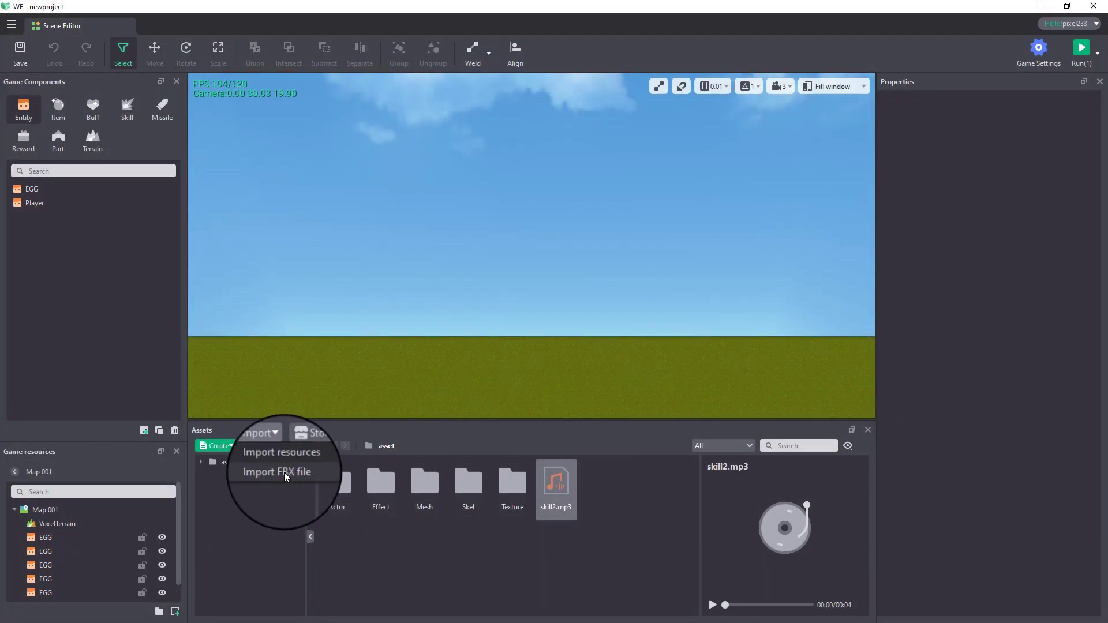
click(284, 472)
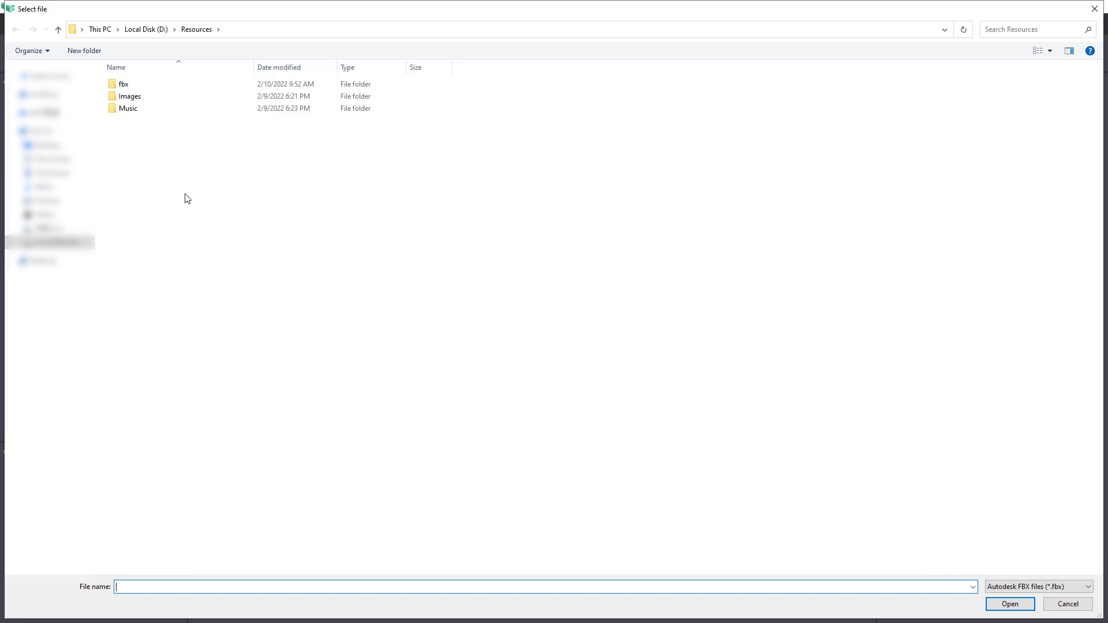
Select bingxuejie_liwuhe01.FBX in the fbx folder and submit it for import.
double_click(179, 89)
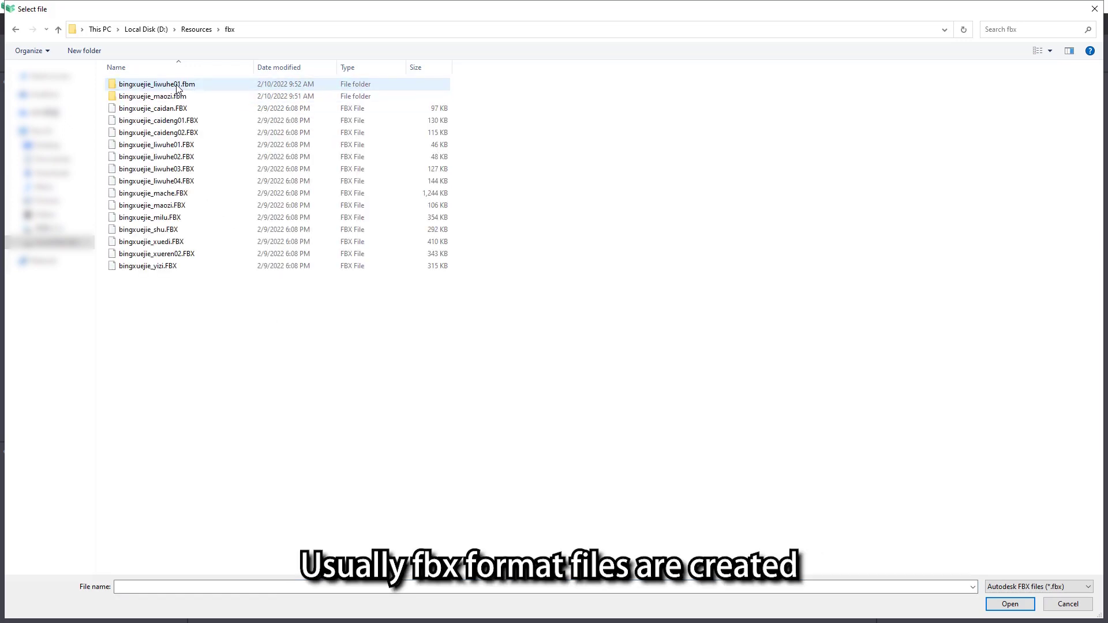
click(150, 145)
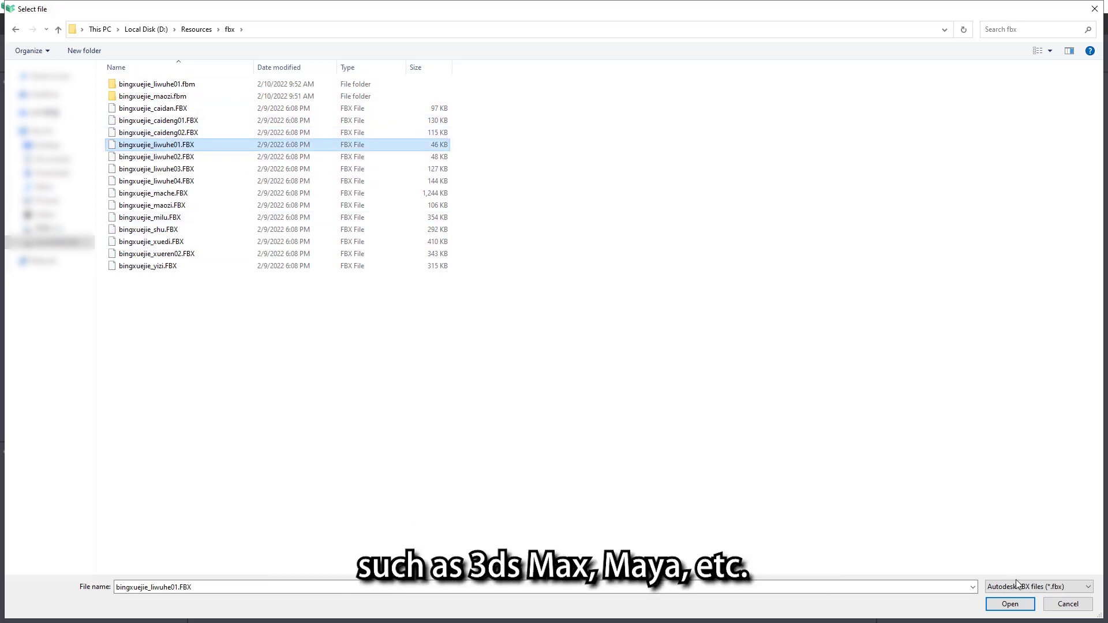
click(1010, 604)
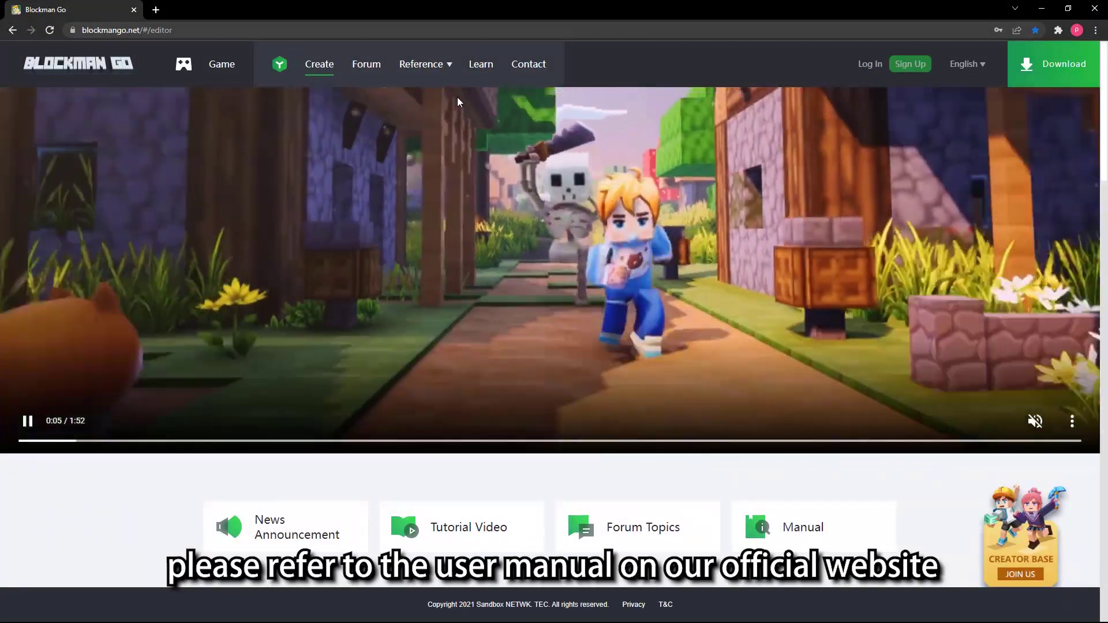
Open the User Manual from Reference, then go to Actor Editor > Import External Models > Export FBX Settings.
mouse_move(450, 70)
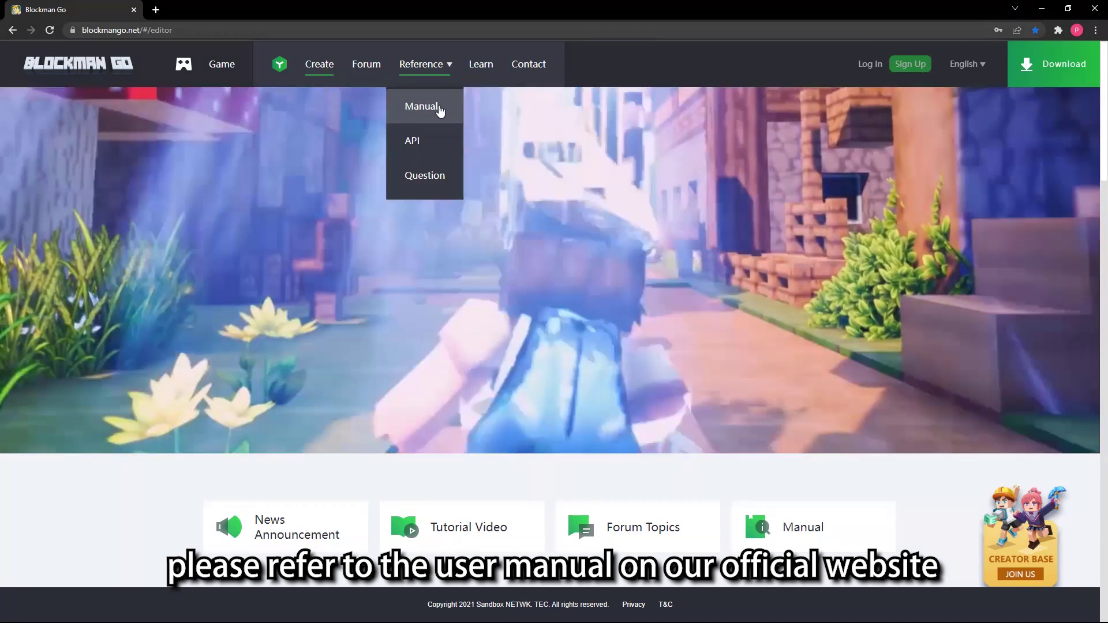
click(438, 108)
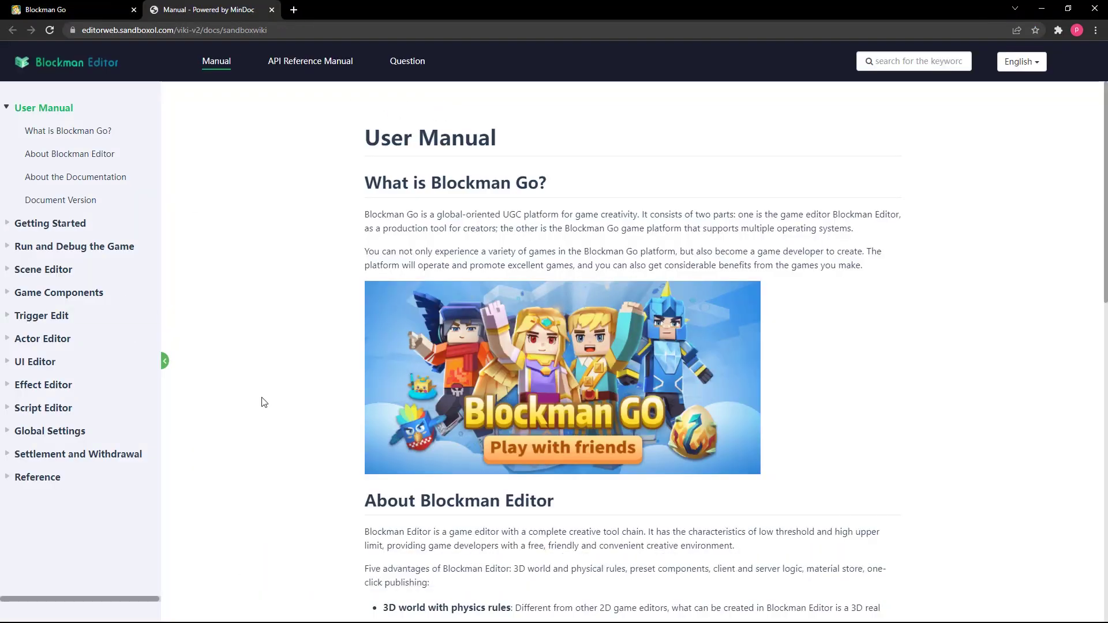
click(6, 340)
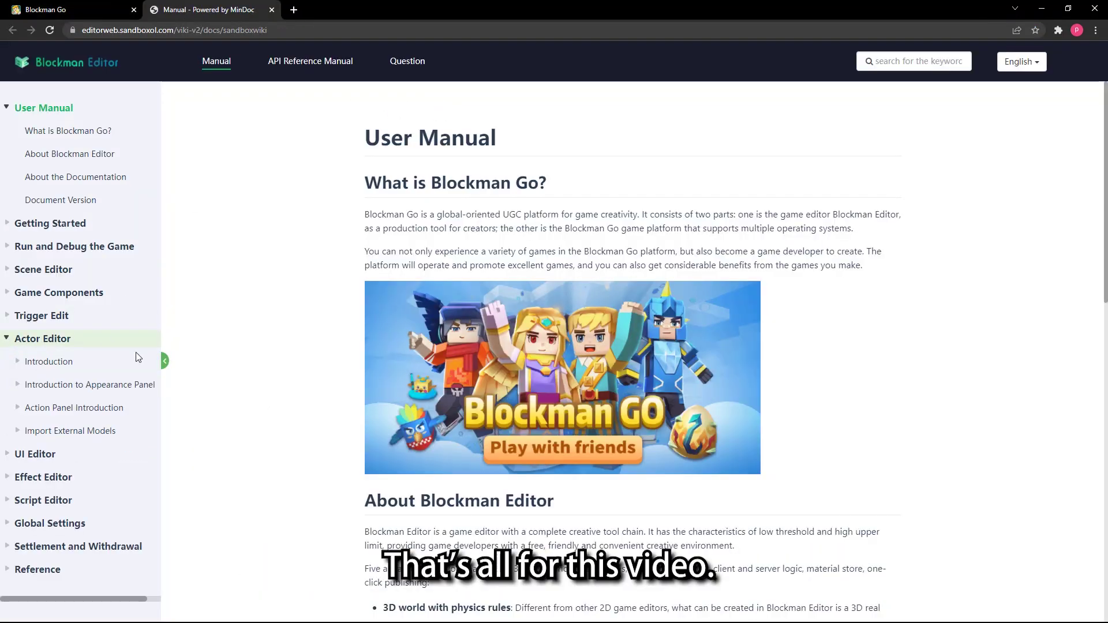
click(89, 433)
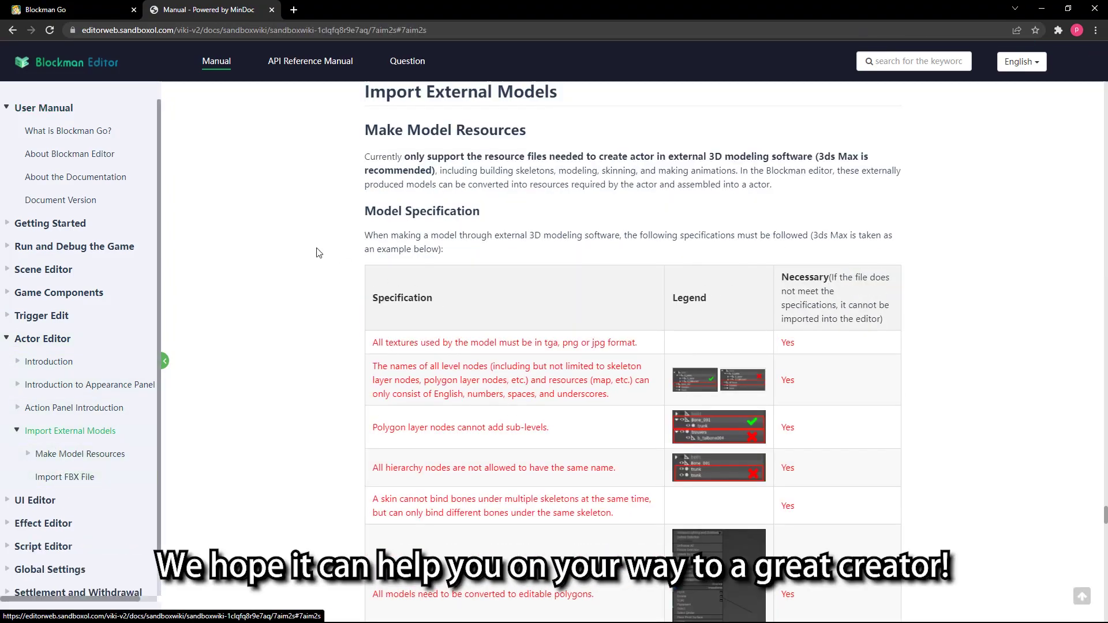
scroll(317, 252, down, 10)
scroll(316, 253, down, 12)
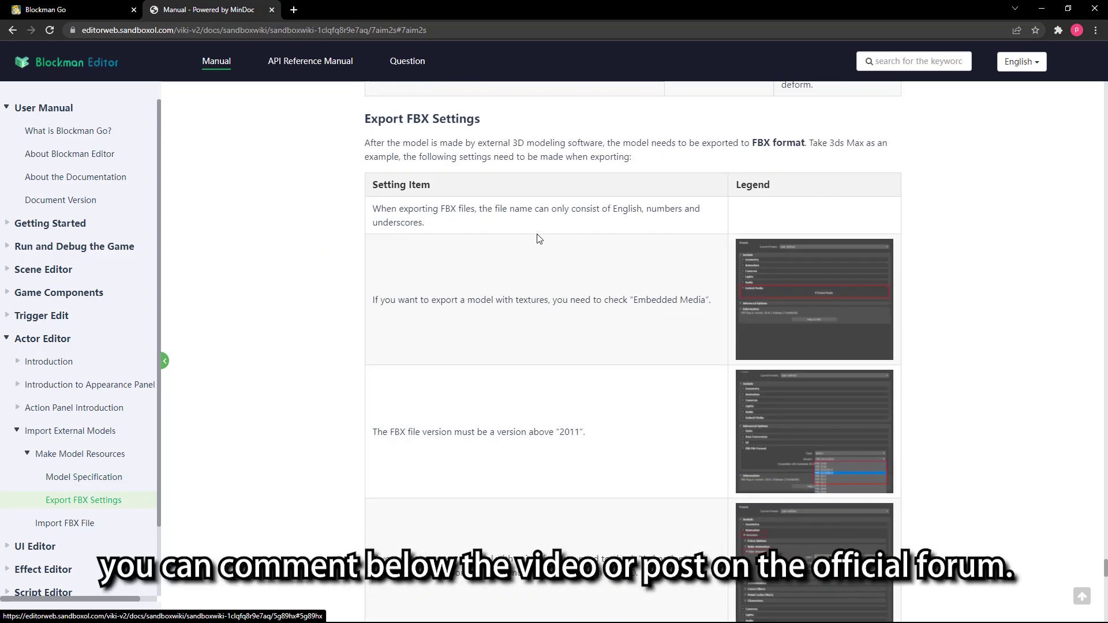
scroll(382, 330, down, 3)
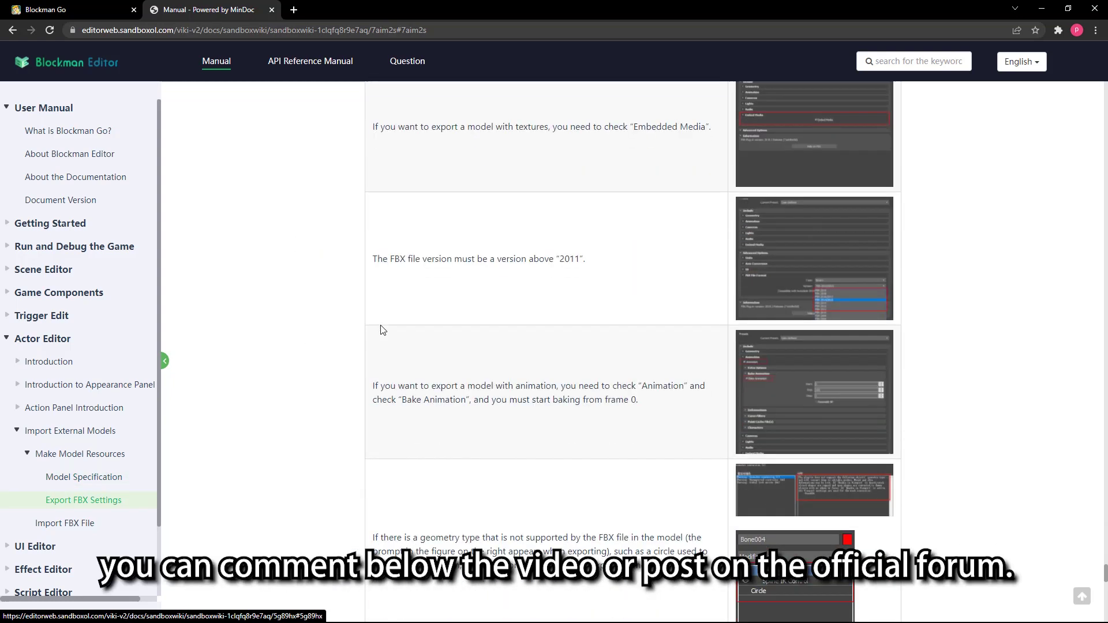